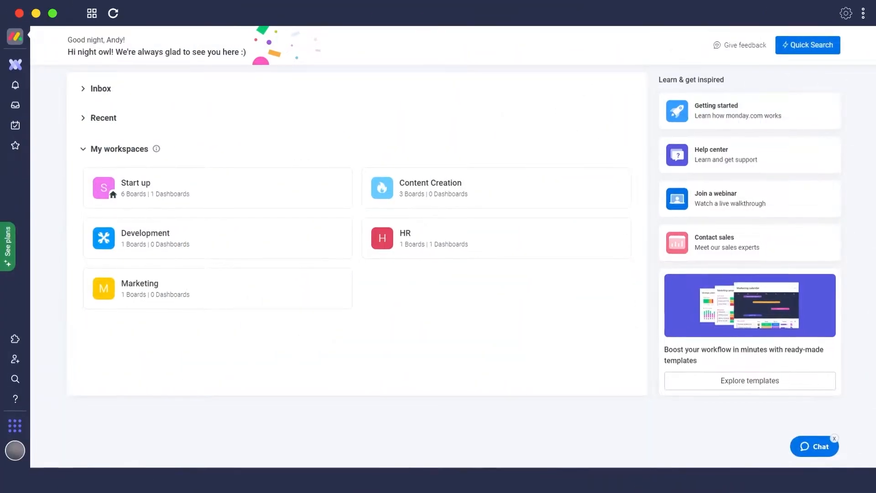
- Open the Sales board from the Product marketing launch folder in the Start up workspace
{"action": "left_click", "coordinate": [172, 234]}
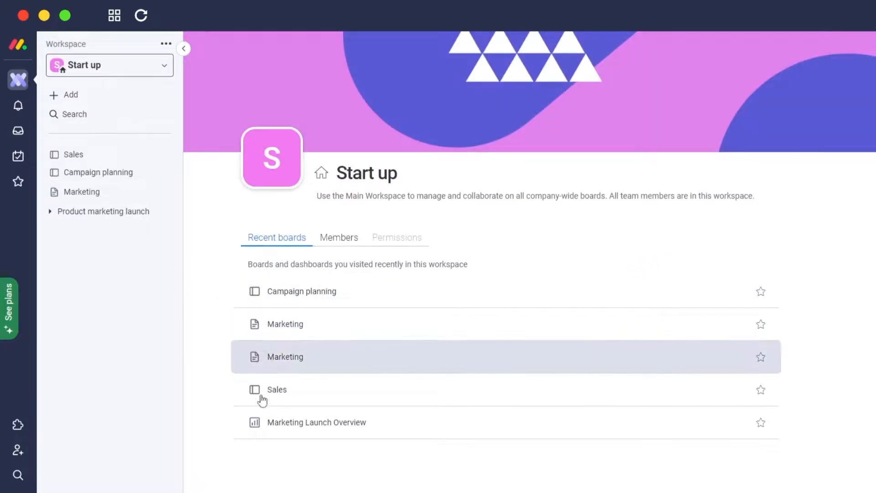
{"action": "left_click", "coordinate": [51, 212]}
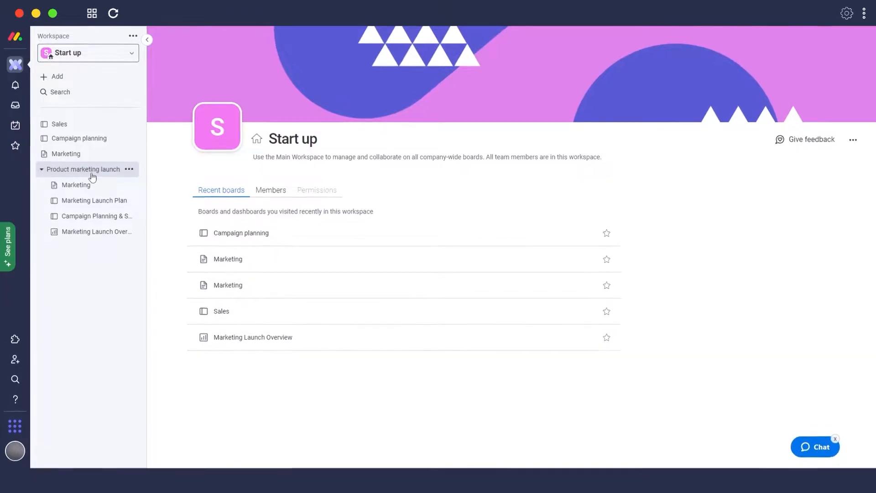
{"action": "left_click", "coordinate": [59, 123]}
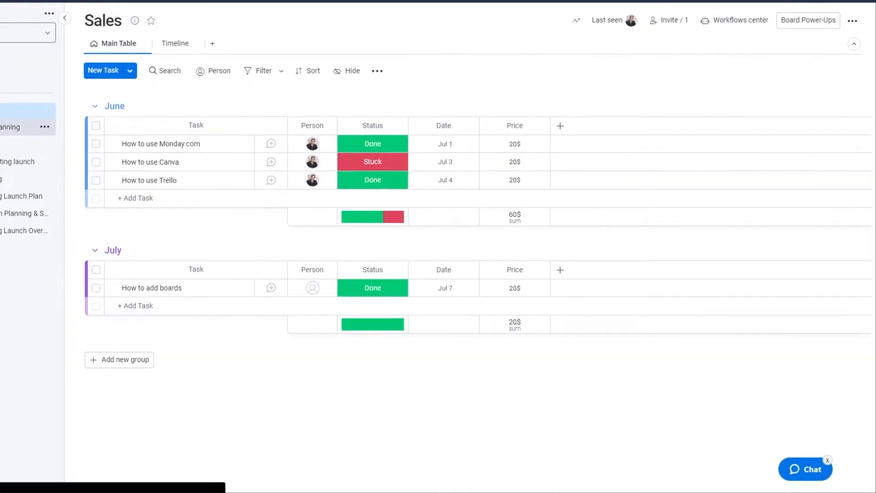
- Browse Campaign planning and the Marketing doc, then land on the Marketing Launch Plan board
{"action": "left_click", "coordinate": [14, 127]}
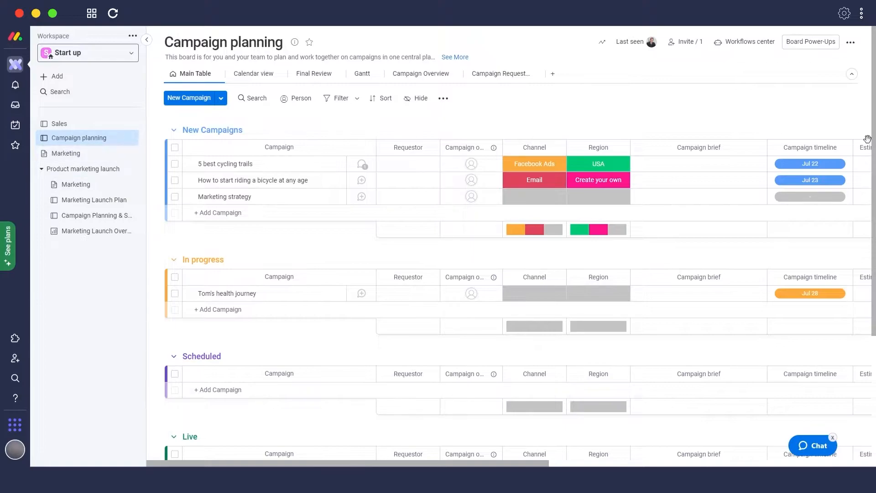
{"action": "left_click", "coordinate": [76, 153]}
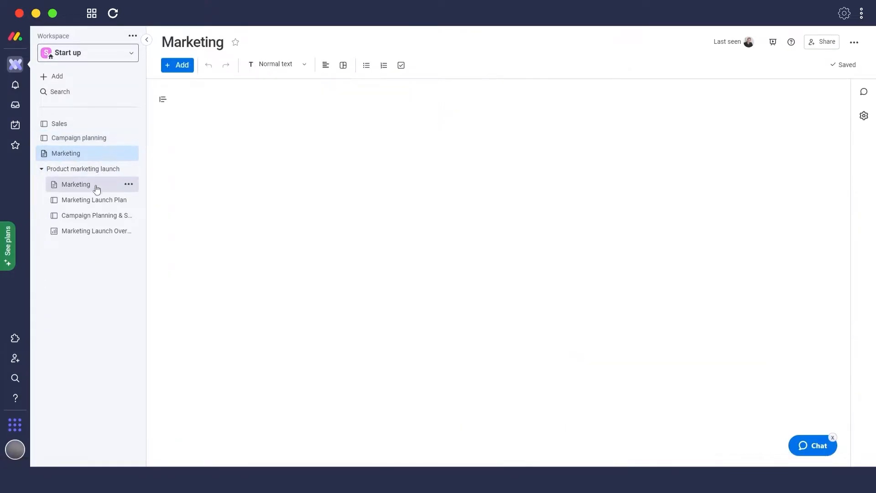
{"action": "left_click", "coordinate": [91, 199]}
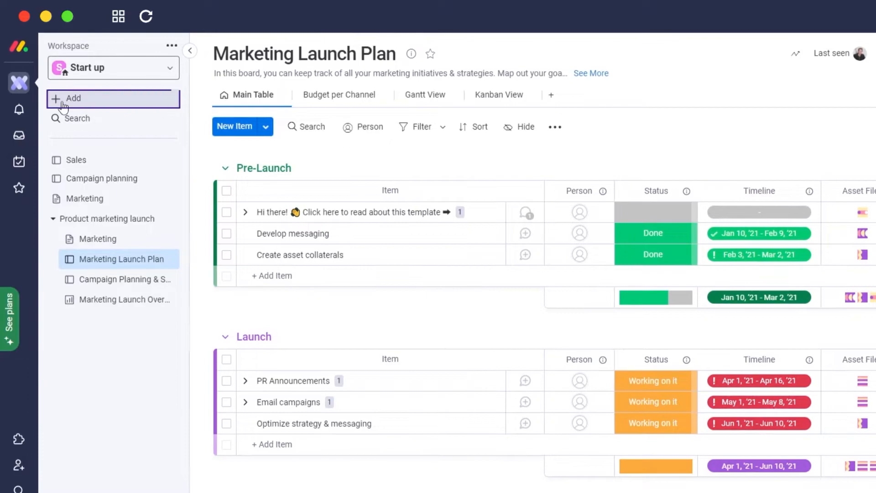
- Create a new dashboard named Summary from the workspace add menu
{"action": "left_click", "coordinate": [63, 102]}
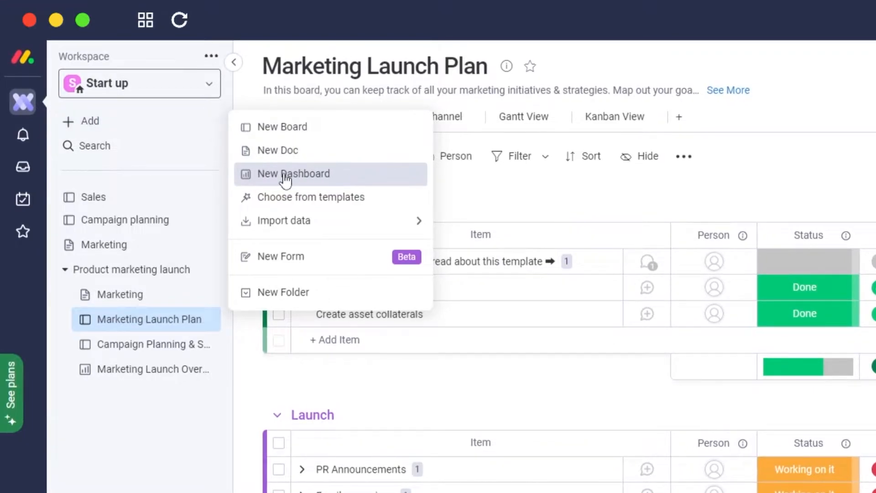
{"action": "left_click", "coordinate": [285, 176]}
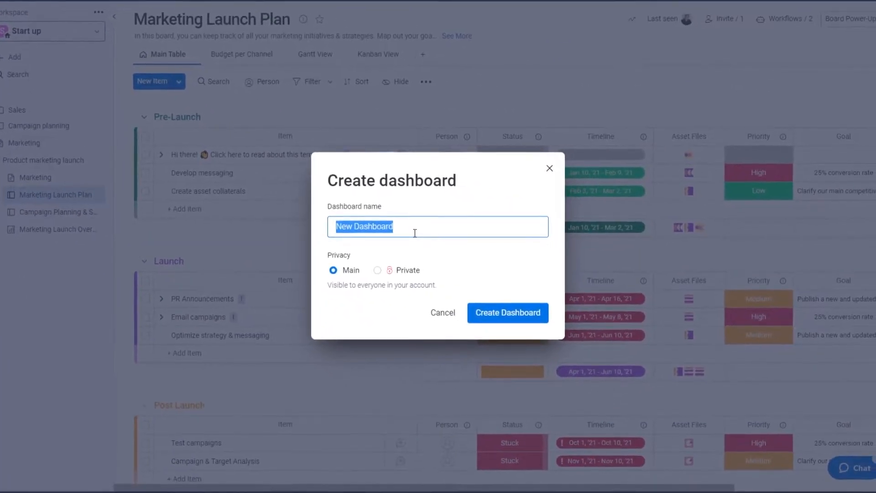
{"action": "mouse_move", "coordinate": [304, 277]}
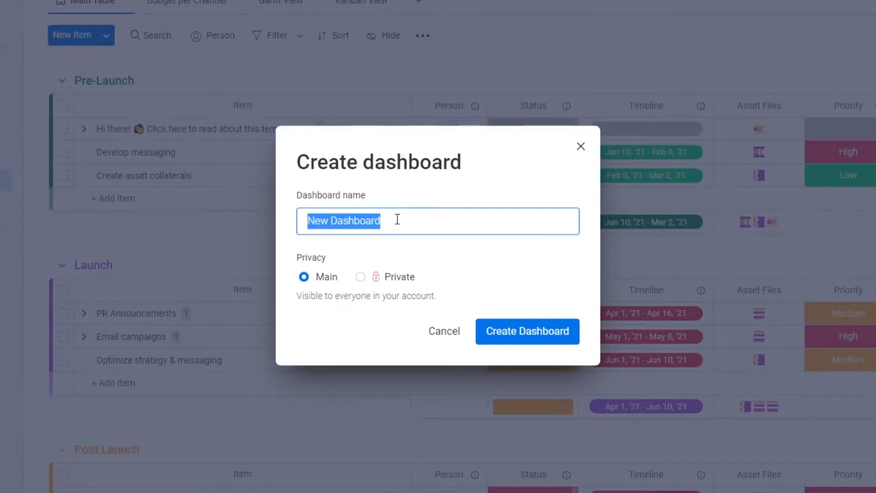
{"action": "type", "text": "Summary"}
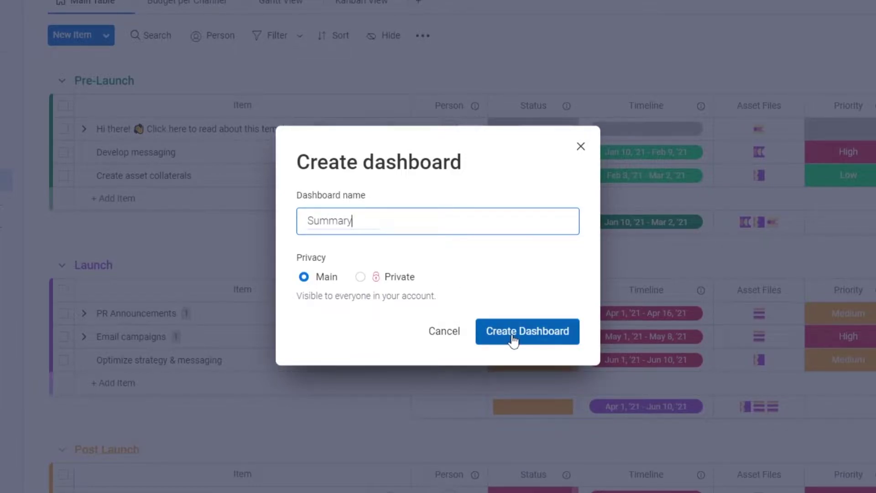
{"action": "left_click", "coordinate": [514, 337]}
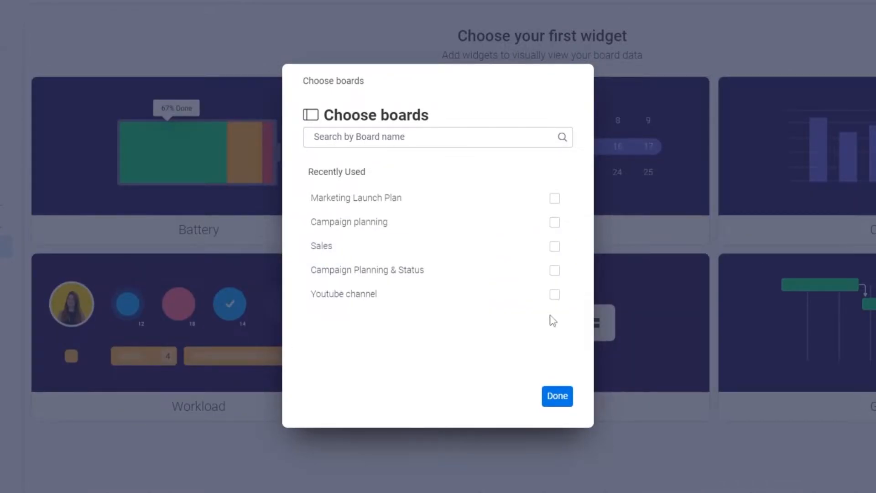
- Link seven boards, from Youtube channel to Marketing Strategy, to the Summary dashboard
{"action": "left_click", "coordinate": [556, 295]}
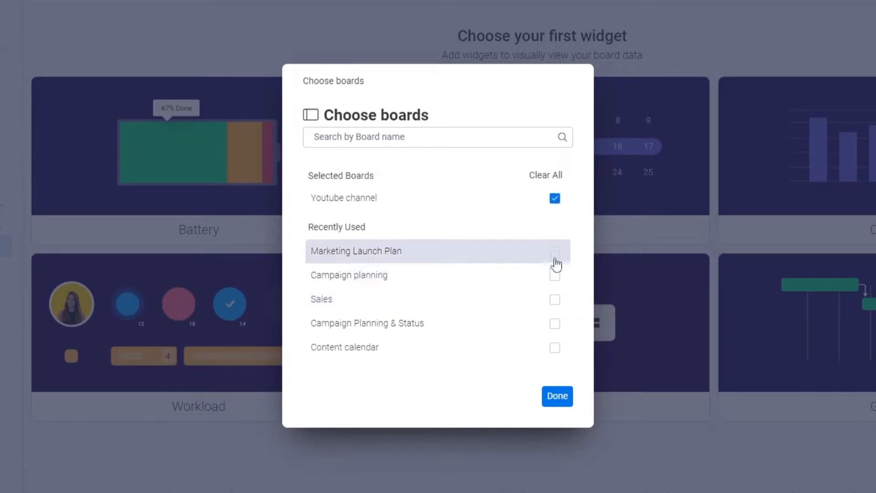
{"action": "left_click", "coordinate": [555, 251]}
{"action": "left_click", "coordinate": [556, 274]}
{"action": "left_click", "coordinate": [555, 299]}
{"action": "left_click", "coordinate": [555, 322]}
{"action": "left_click", "coordinate": [555, 347]}
{"action": "left_click", "coordinate": [555, 371]}
{"action": "scroll", "coordinate": [480, 288], "scroll_direction": "down", "scroll_amount": 2}
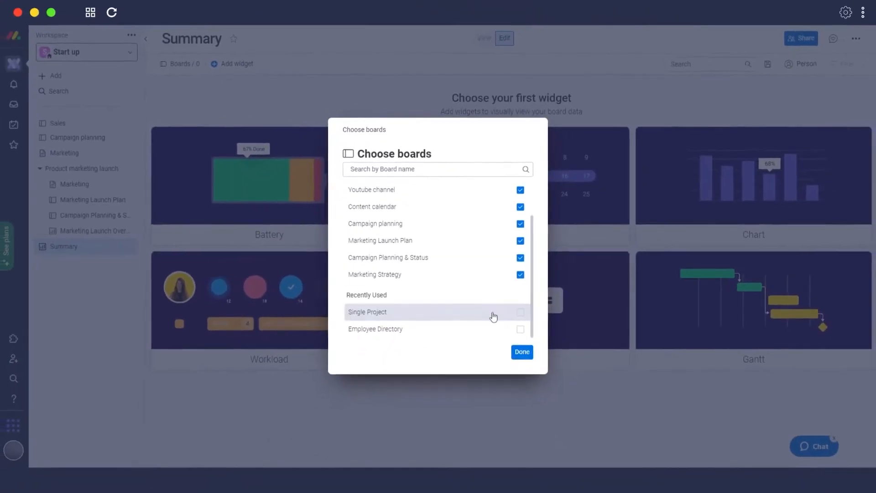
{"action": "scroll", "coordinate": [479, 288], "scroll_direction": "up", "scroll_amount": 2}
{"action": "left_click", "coordinate": [522, 351]}
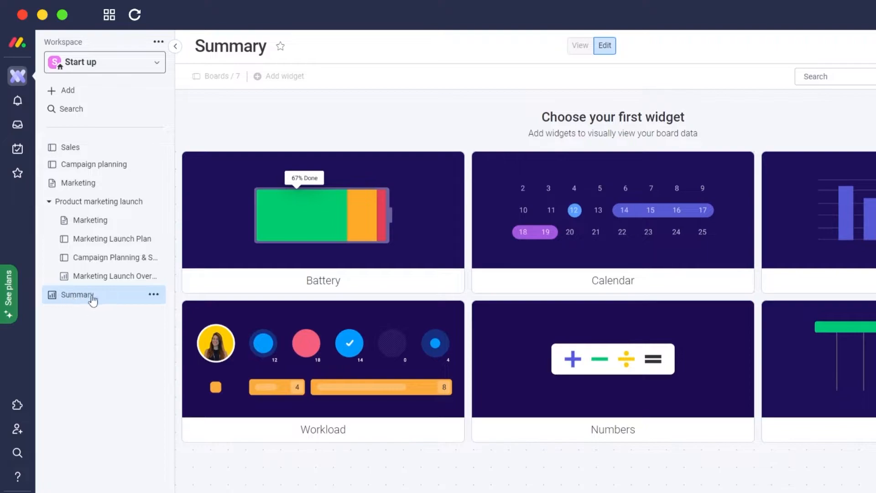
- Collapse the Product marketing launch folder and move Summary to the top of the sidebar list
{"action": "left_click", "coordinate": [49, 201]}
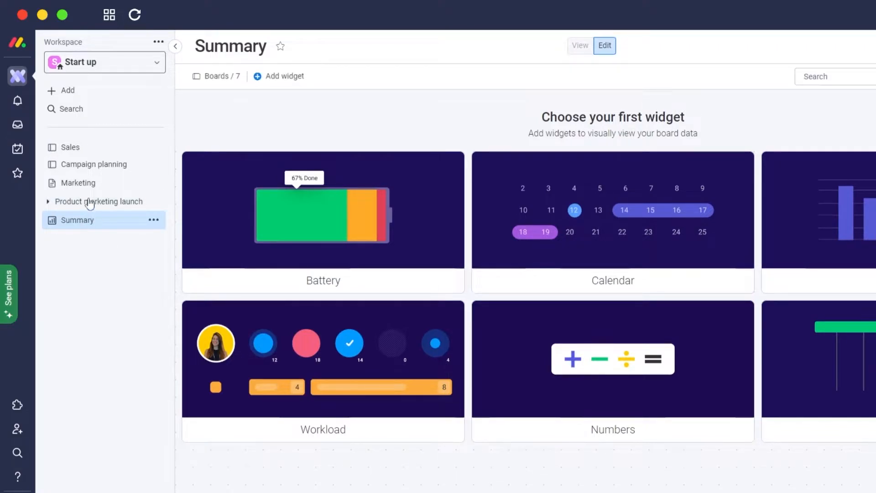
{"action": "left_click_drag", "start_coordinate": [88, 220], "coordinate": [95, 143]}
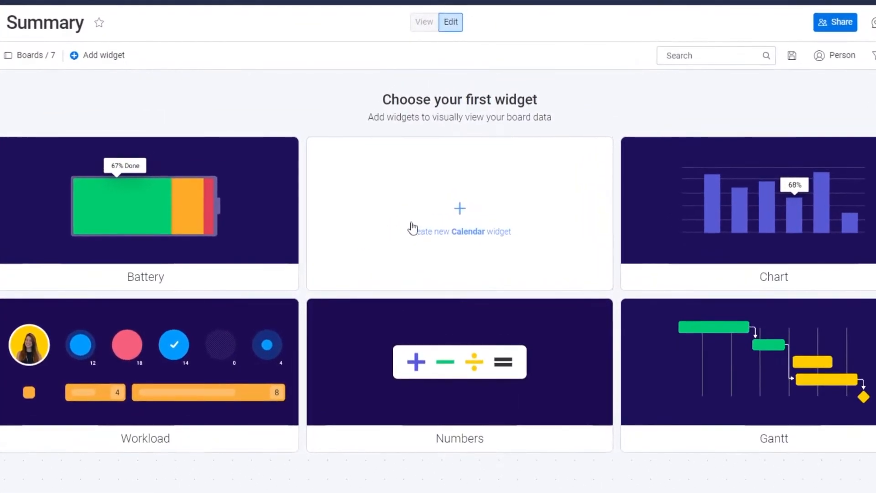
- Add a Calendar widget and enlarge it to show every week of July 2022
{"action": "left_click", "coordinate": [464, 208]}
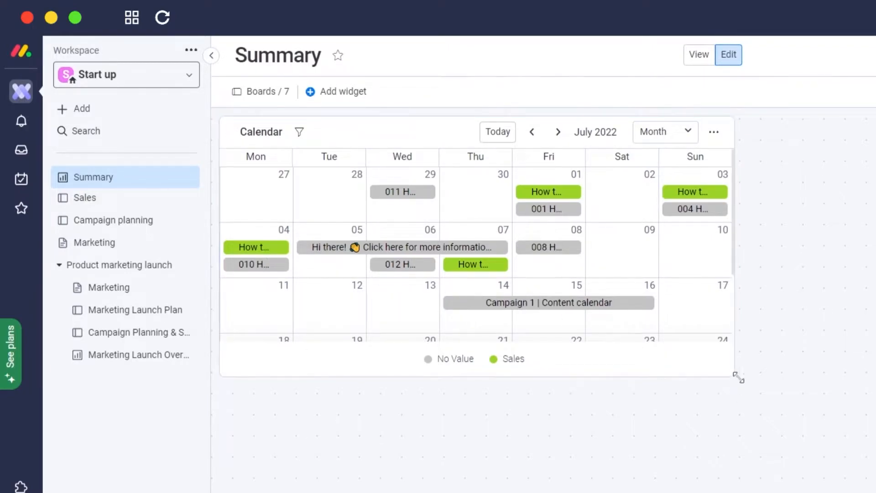
{"action": "left_click_drag", "start_coordinate": [736, 375], "coordinate": [869, 329]}
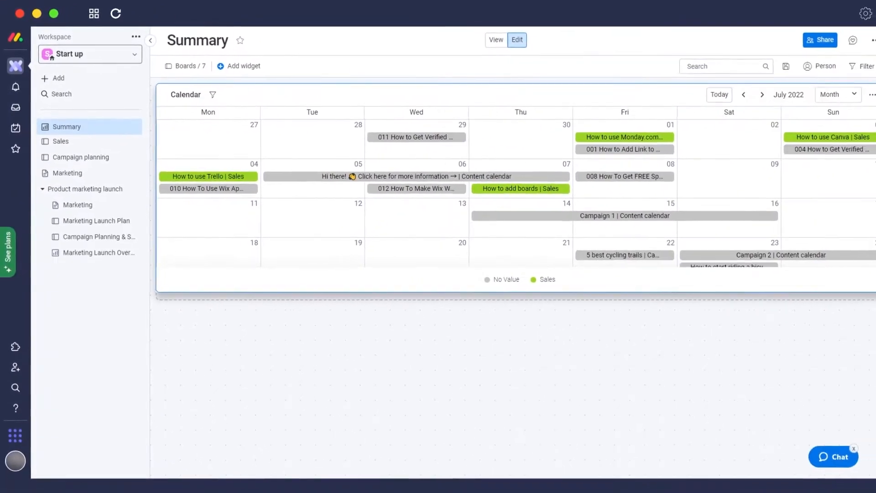
{"action": "left_click_drag", "start_coordinate": [873, 295], "coordinate": [871, 323]}
{"action": "scroll", "coordinate": [773, 226], "scroll_direction": "down", "scroll_amount": 1}
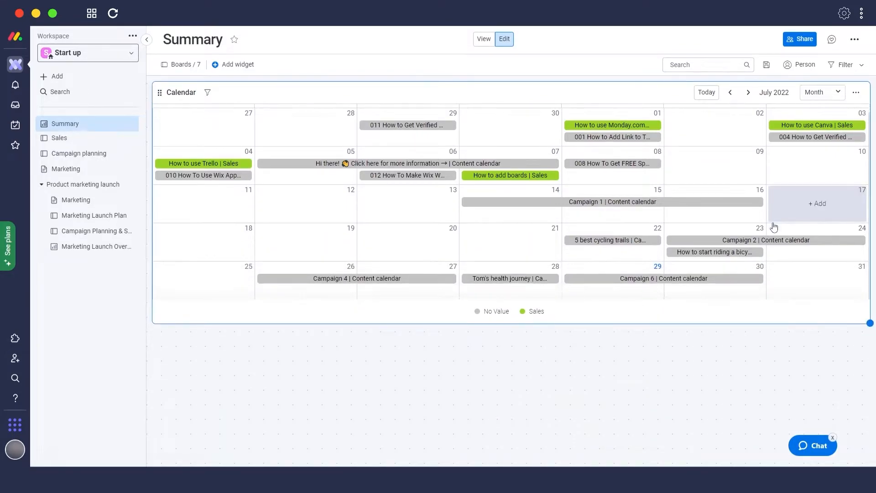
{"action": "scroll", "coordinate": [774, 226], "scroll_direction": "up", "scroll_amount": 1}
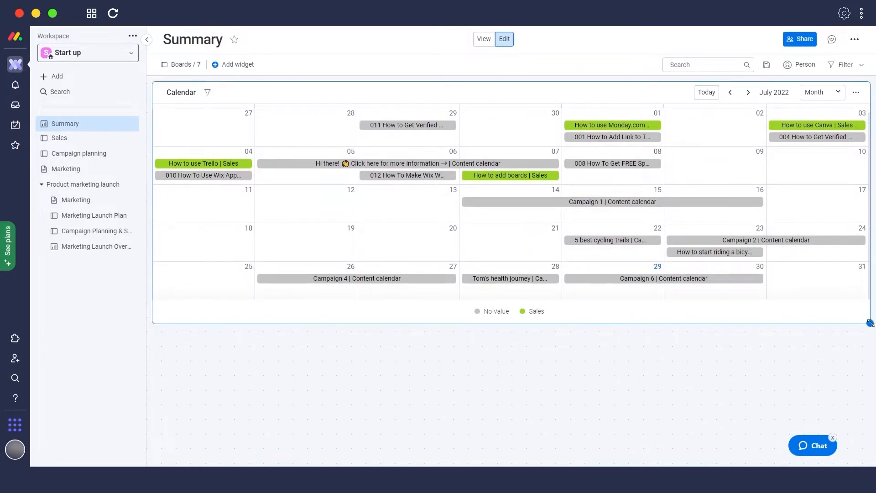
{"action": "left_click_drag", "start_coordinate": [870, 323], "coordinate": [870, 353]}
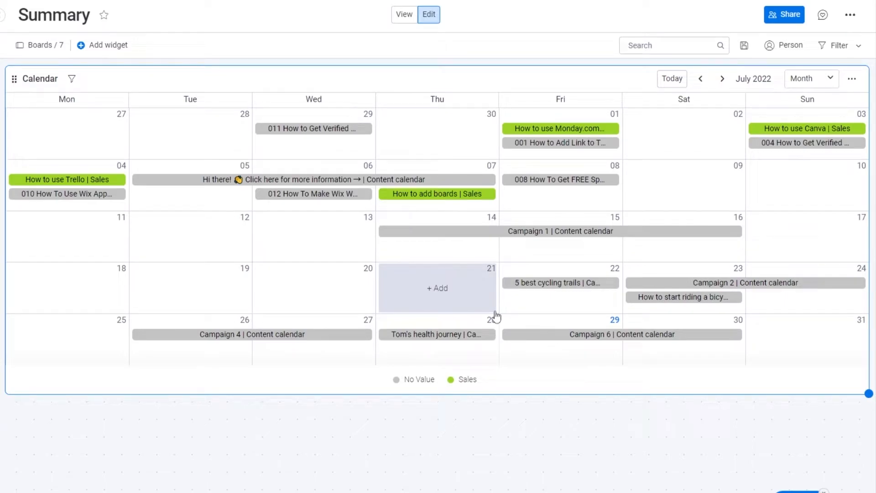
- Review the Calendar widget's settings, Color by and additional display options, then return to the dashboard
{"action": "left_click", "coordinate": [852, 79]}
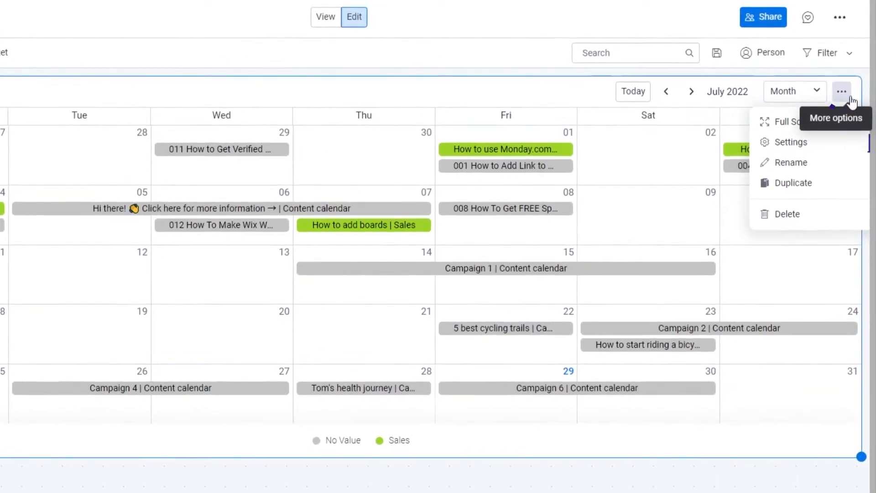
{"action": "left_click", "coordinate": [810, 143]}
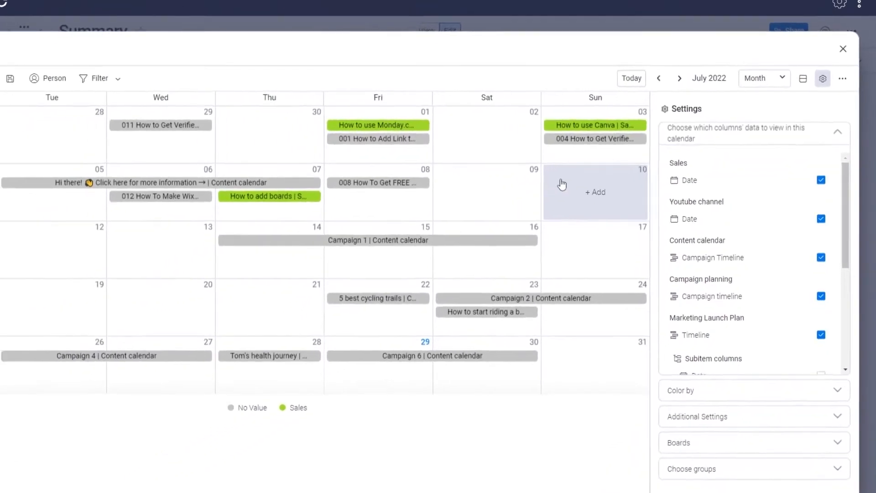
{"action": "scroll", "coordinate": [770, 255], "scroll_direction": "down", "scroll_amount": 3}
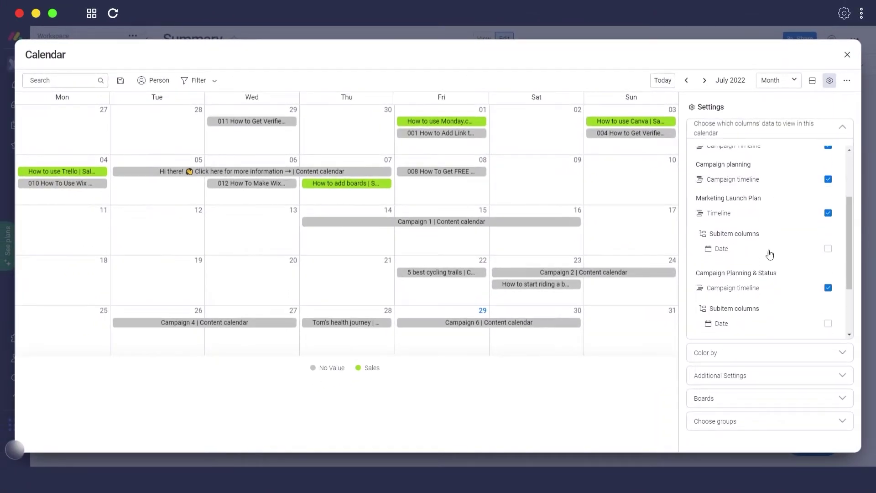
{"action": "scroll", "coordinate": [770, 255], "scroll_direction": "down", "scroll_amount": 3}
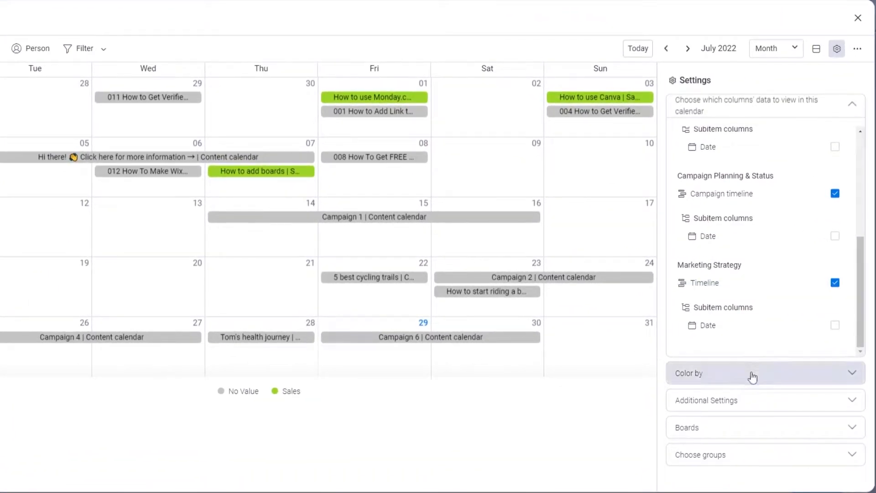
{"action": "left_click", "coordinate": [751, 378]}
{"action": "scroll", "coordinate": [746, 317], "scroll_direction": "down", "scroll_amount": 3}
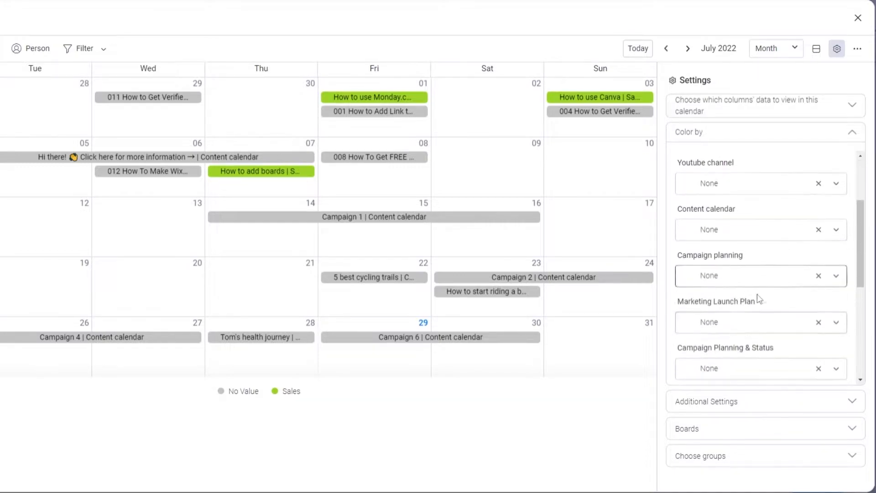
{"action": "scroll", "coordinate": [746, 317], "scroll_direction": "down", "scroll_amount": 3}
{"action": "left_click", "coordinate": [736, 401]}
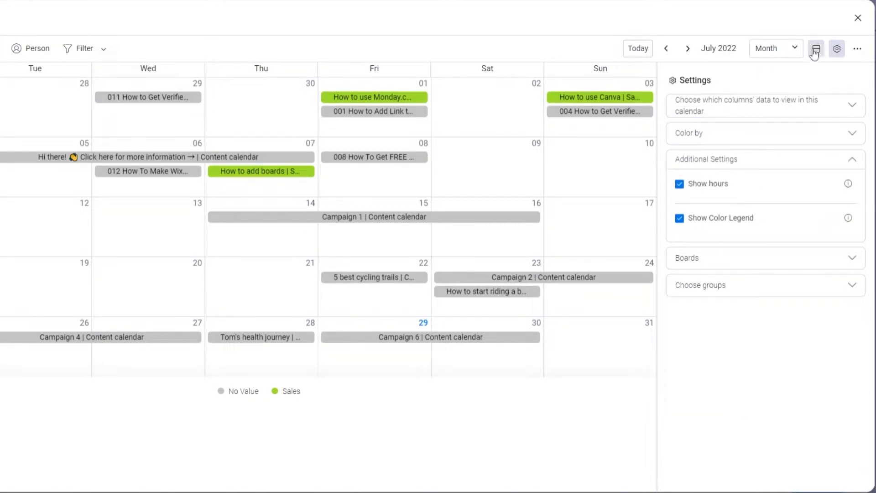
{"action": "left_click", "coordinate": [858, 19]}
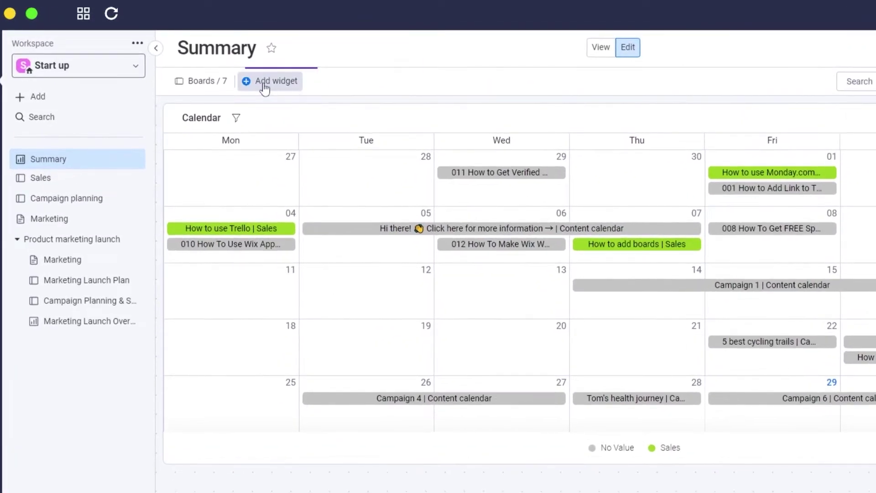
- Add a Numbers widget, trying the $ unit and Average before choosing Median
{"action": "left_click", "coordinate": [265, 82]}
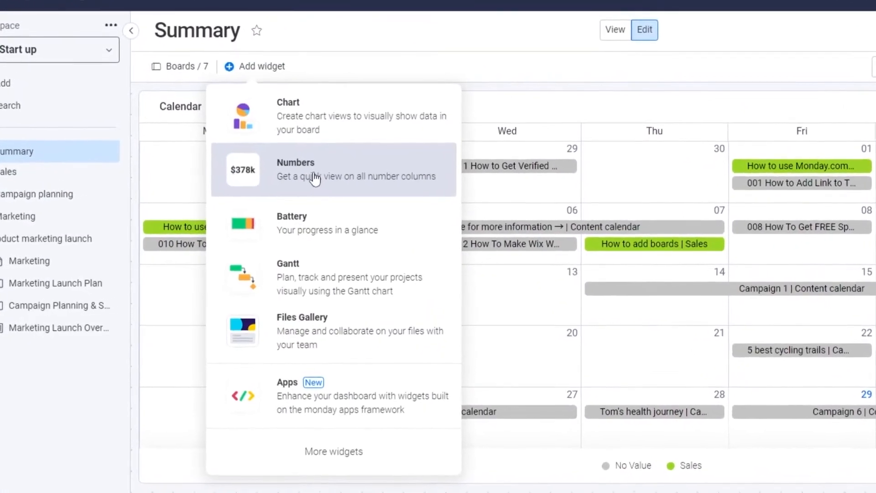
{"action": "left_click", "coordinate": [312, 176]}
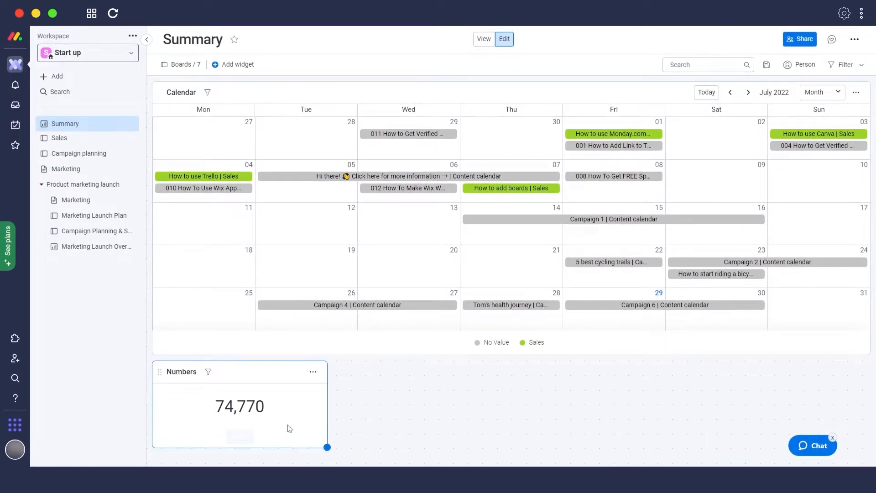
{"action": "left_click", "coordinate": [241, 434]}
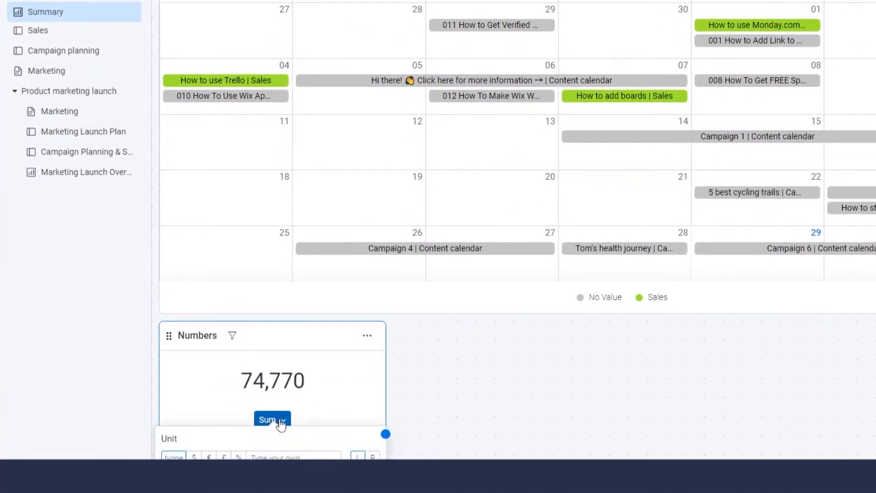
{"action": "scroll", "coordinate": [383, 407], "scroll_direction": "down", "scroll_amount": 1}
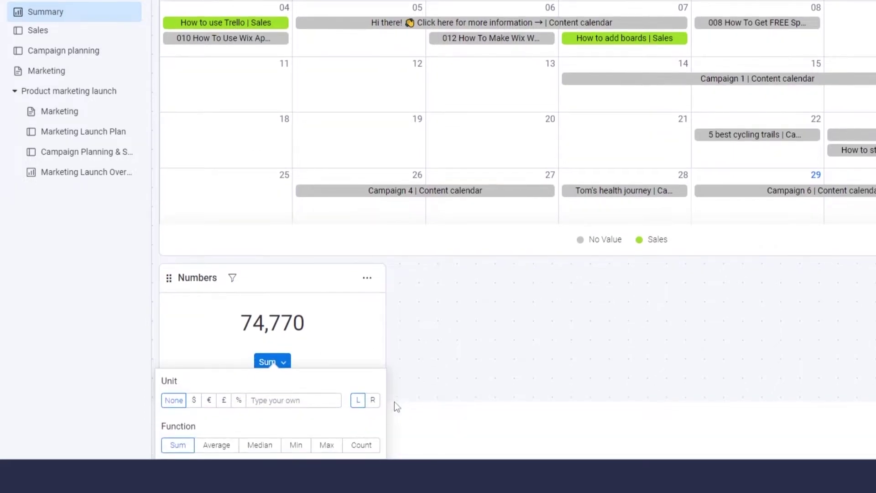
{"action": "left_click", "coordinate": [195, 401]}
{"action": "left_click", "coordinate": [216, 445]}
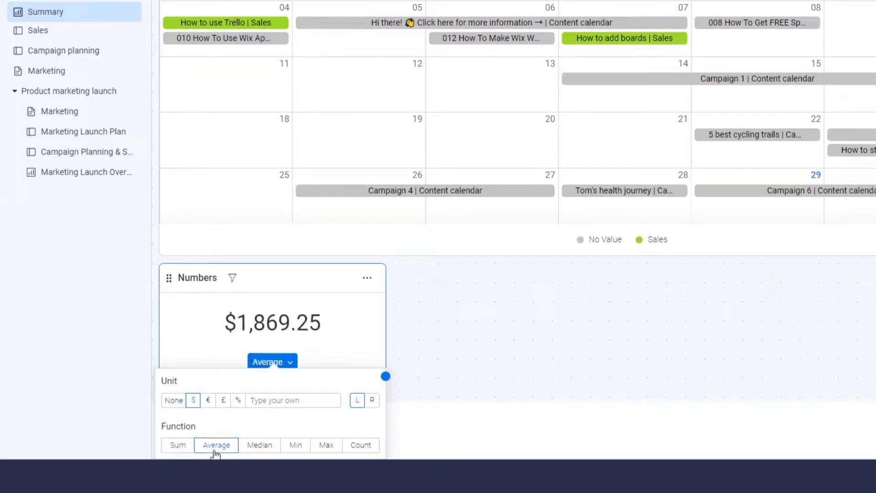
{"action": "left_click", "coordinate": [260, 445]}
- Set the Numbers unit to None for a plain 27.5 median and review its settings full-screen
{"action": "left_click", "coordinate": [174, 400]}
{"action": "left_click", "coordinate": [404, 329]}
{"action": "scroll", "coordinate": [403, 328], "scroll_direction": "up", "scroll_amount": 2}
{"action": "left_click", "coordinate": [367, 336]}
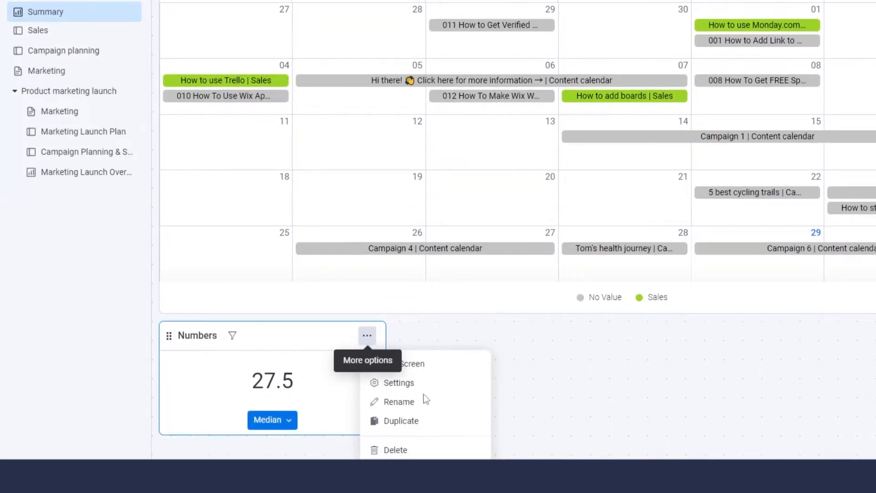
{"action": "left_click", "coordinate": [398, 382]}
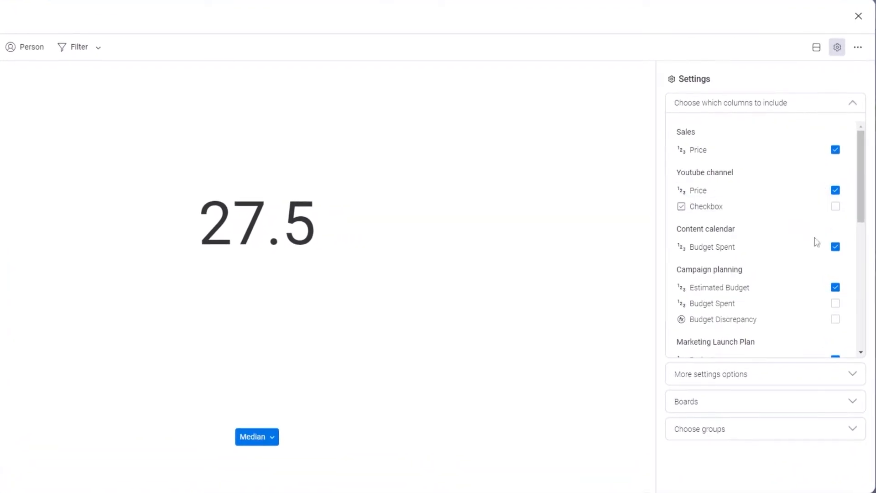
{"action": "scroll", "coordinate": [815, 262], "scroll_direction": "down", "scroll_amount": 2}
{"action": "scroll", "coordinate": [818, 261], "scroll_direction": "down", "scroll_amount": 2}
{"action": "scroll", "coordinate": [818, 261], "scroll_direction": "down", "scroll_amount": 2}
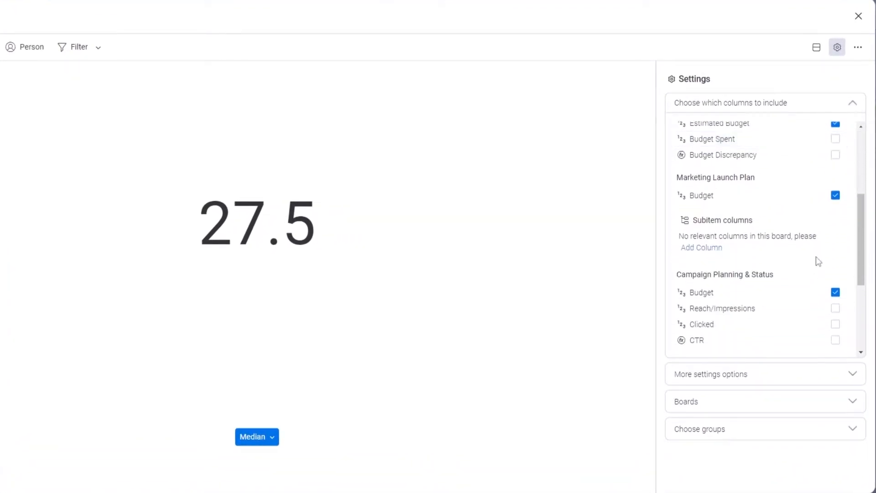
{"action": "scroll", "coordinate": [807, 332], "scroll_direction": "up", "scroll_amount": 5}
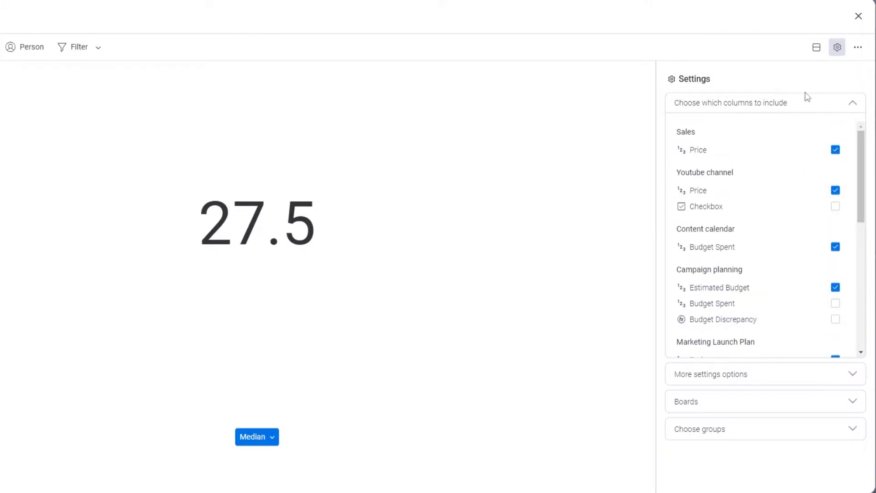
{"action": "left_click", "coordinate": [859, 16]}
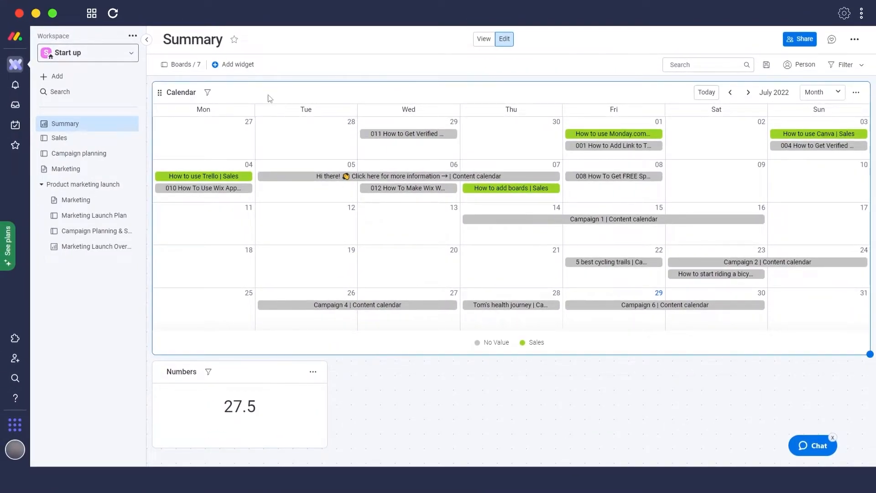
- Add a Chart widget showing item counts as bars and reach its more-options menu
{"action": "left_click", "coordinate": [233, 64]}
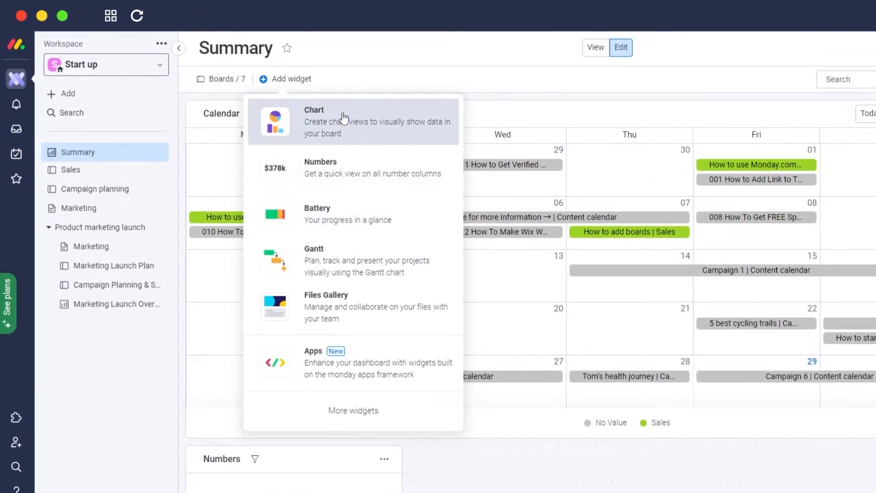
{"action": "left_click", "coordinate": [344, 118]}
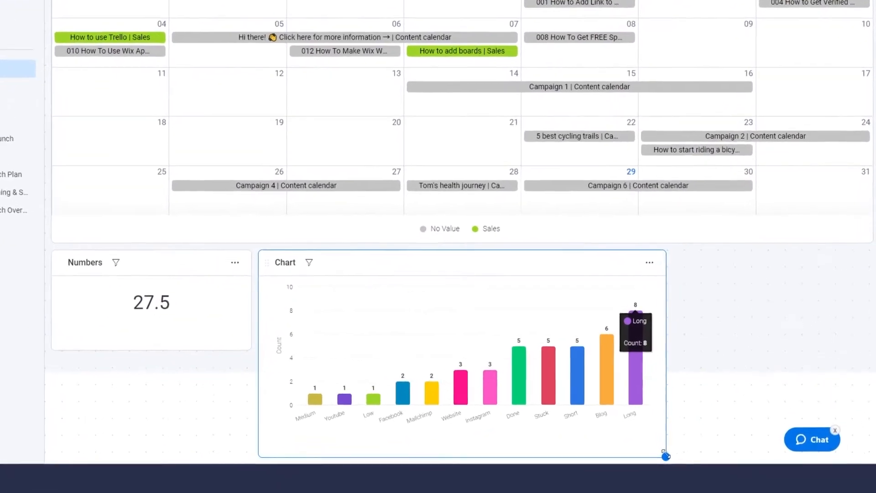
{"action": "mouse_move", "coordinate": [398, 384]}
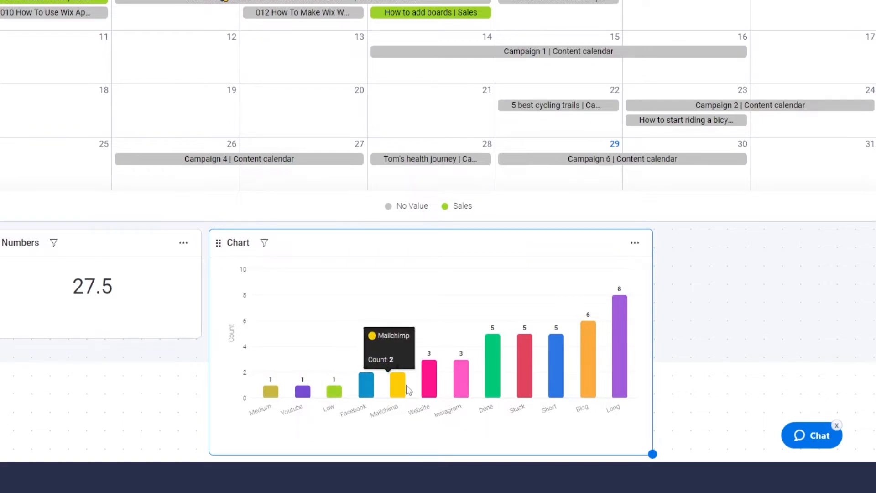
{"action": "left_click", "coordinate": [635, 244]}
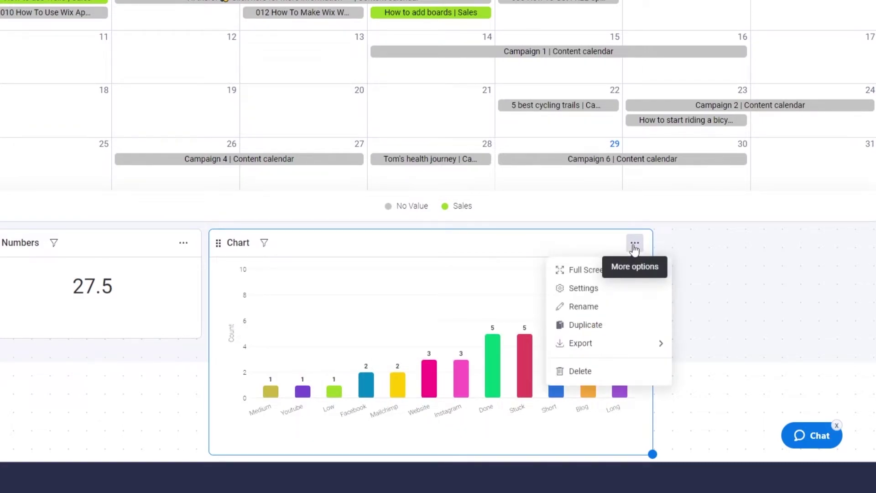
- Preview stacked bar, column and area chart types, then make the chart a Pie chart
{"action": "left_click", "coordinate": [617, 295]}
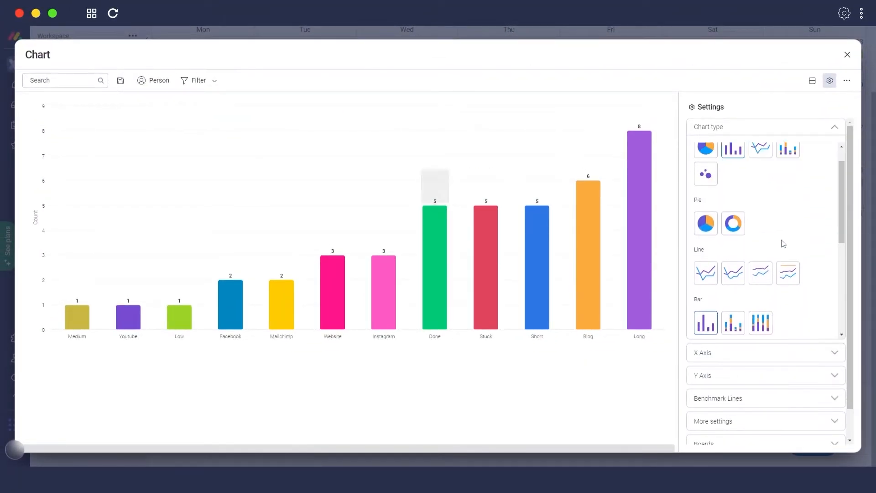
{"action": "scroll", "coordinate": [732, 301], "scroll_direction": "down", "scroll_amount": 3}
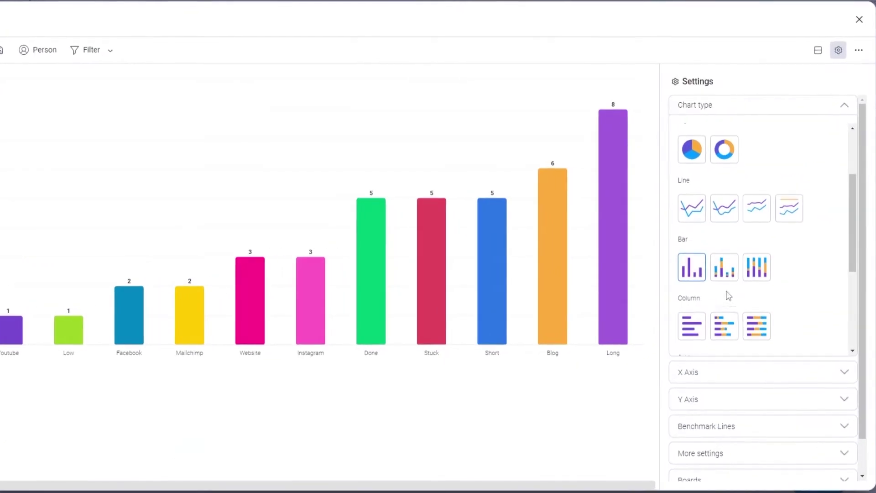
{"action": "scroll", "coordinate": [728, 295], "scroll_direction": "up", "scroll_amount": 3}
{"action": "scroll", "coordinate": [722, 274], "scroll_direction": "down", "scroll_amount": 5}
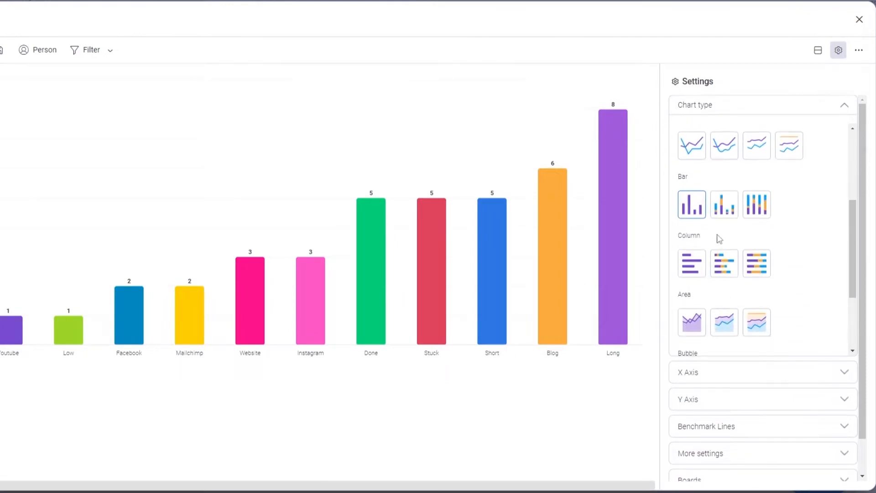
{"action": "left_click", "coordinate": [724, 204]}
{"action": "left_click", "coordinate": [756, 204]}
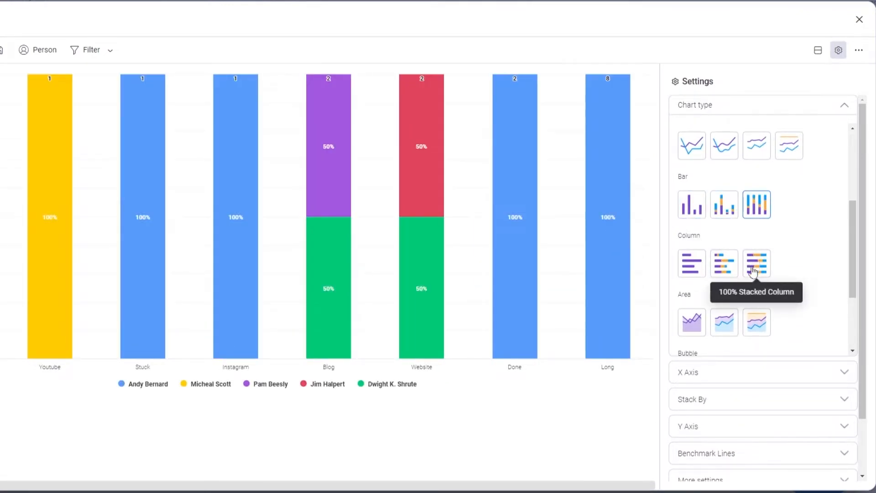
{"action": "left_click", "coordinate": [755, 267]}
{"action": "left_click", "coordinate": [692, 267]}
{"action": "left_click", "coordinate": [689, 323]}
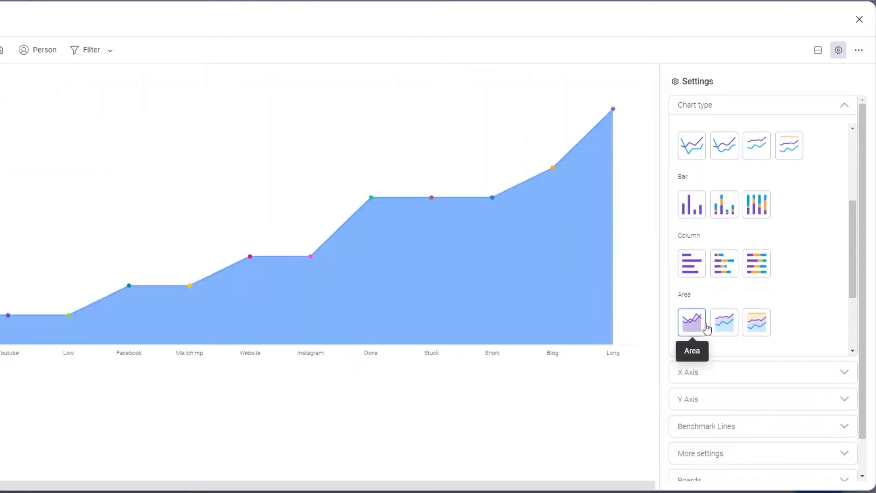
{"action": "scroll", "coordinate": [726, 274], "scroll_direction": "up", "scroll_amount": 5}
{"action": "left_click", "coordinate": [692, 158]}
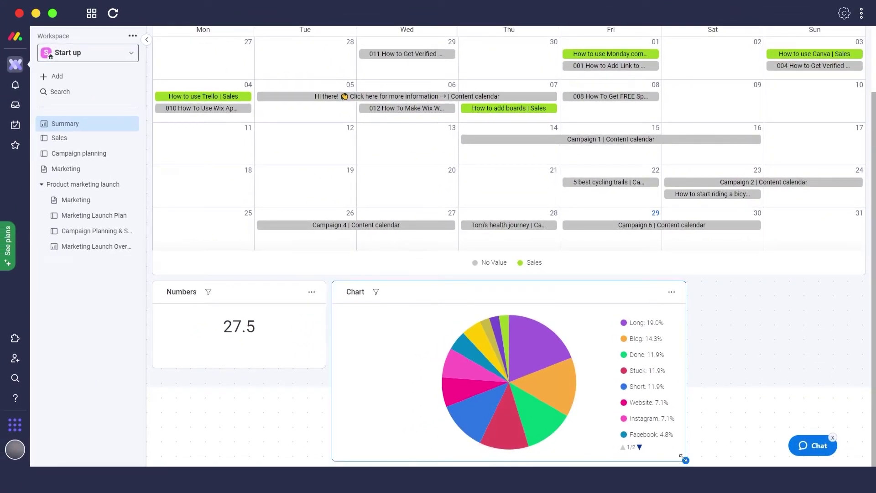
{"action": "left_click", "coordinate": [698, 435]}
{"action": "scroll", "coordinate": [438, 247], "scroll_direction": "up", "scroll_amount": 3}
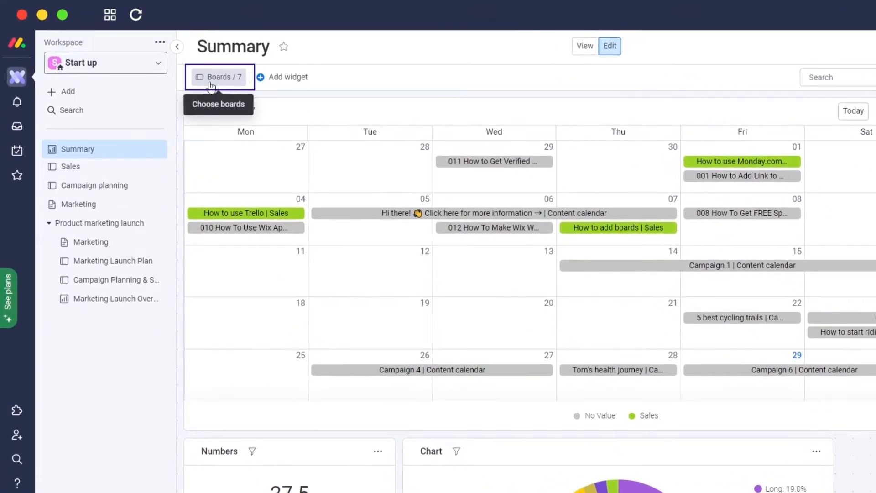
{"action": "left_click", "coordinate": [212, 84]}
{"action": "scroll", "coordinate": [435, 326], "scroll_direction": "down", "scroll_amount": 2}
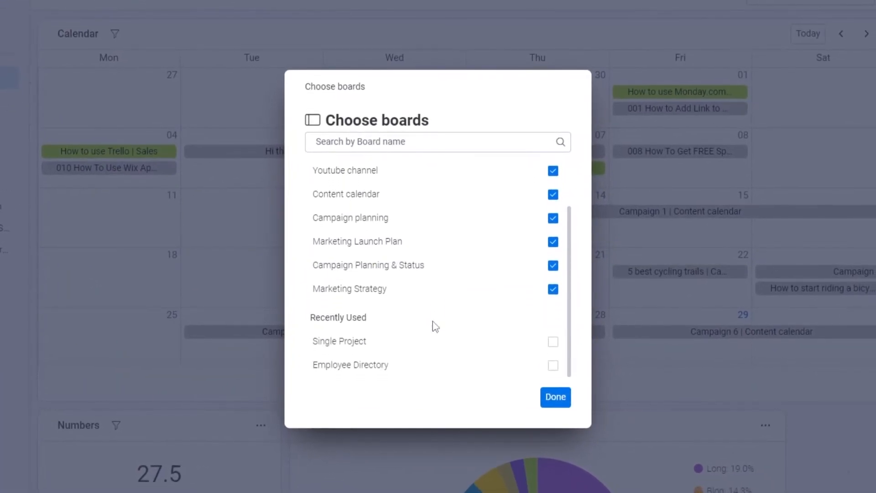
{"action": "scroll", "coordinate": [434, 325], "scroll_direction": "up", "scroll_amount": 2}
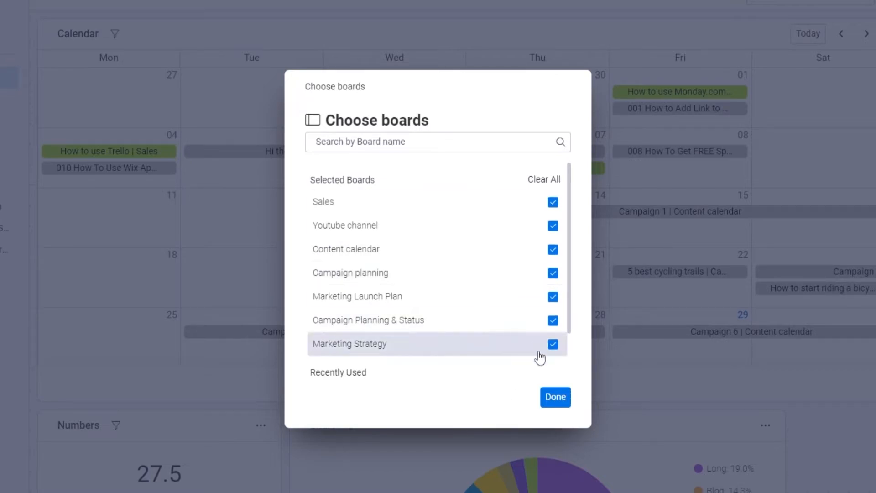
{"action": "left_click", "coordinate": [555, 397]}
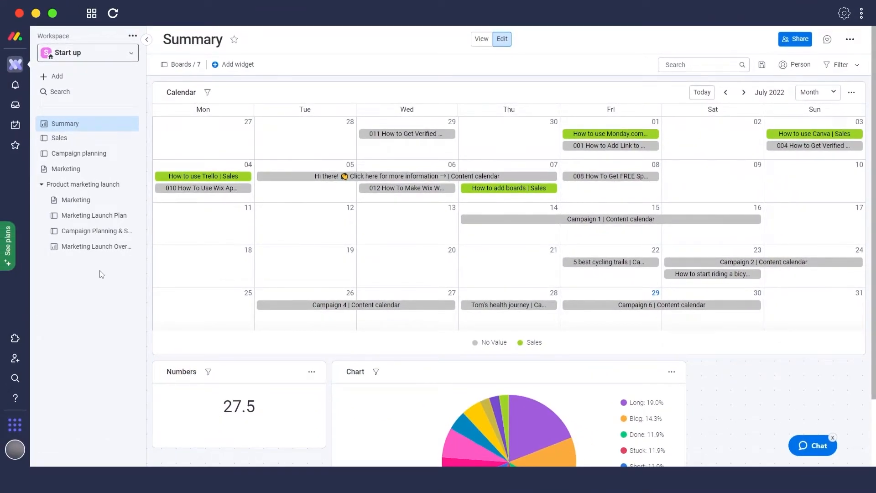
- Link the Employee Directory board as the eighth board and make the Numbers widget taller
{"action": "left_click", "coordinate": [181, 65]}
{"action": "scroll", "coordinate": [438, 288], "scroll_direction": "down", "scroll_amount": 2}
{"action": "left_click", "coordinate": [519, 329]}
{"action": "left_click", "coordinate": [523, 352]}
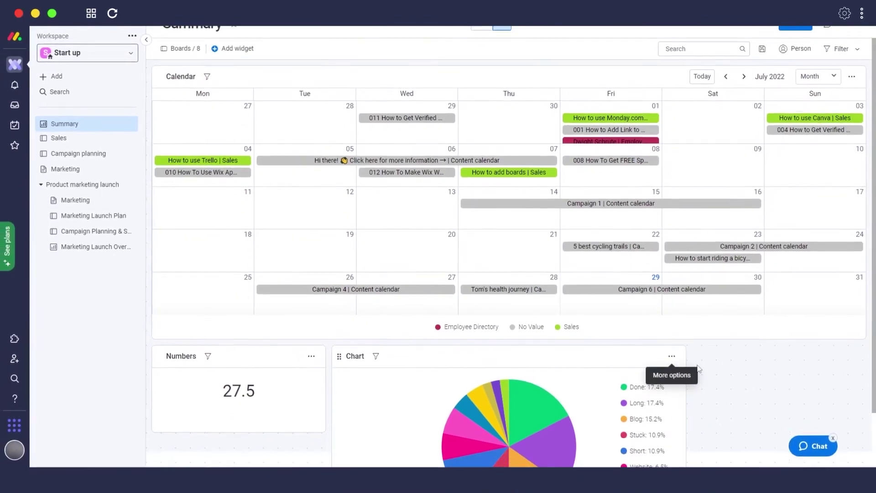
{"action": "scroll", "coordinate": [485, 334], "scroll_direction": "down", "scroll_amount": 3}
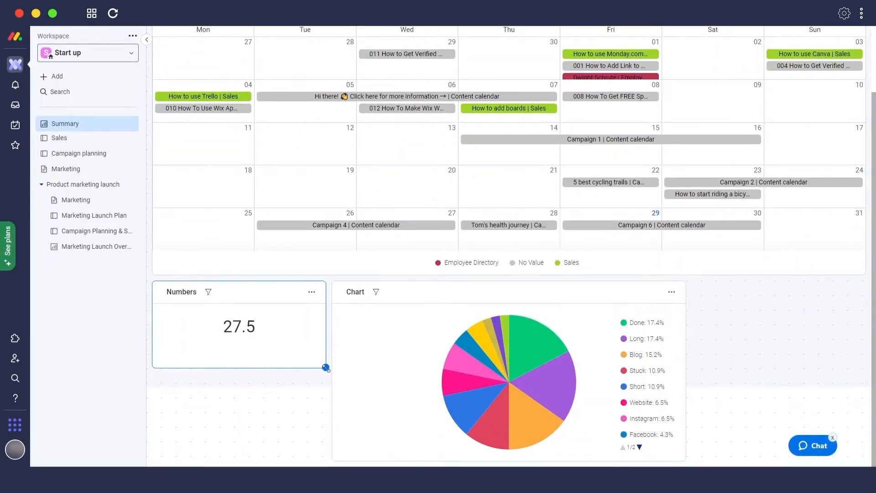
{"action": "left_click_drag", "start_coordinate": [326, 368], "coordinate": [328, 448]}
{"action": "scroll", "coordinate": [480, 274], "scroll_direction": "up", "scroll_amount": 4}
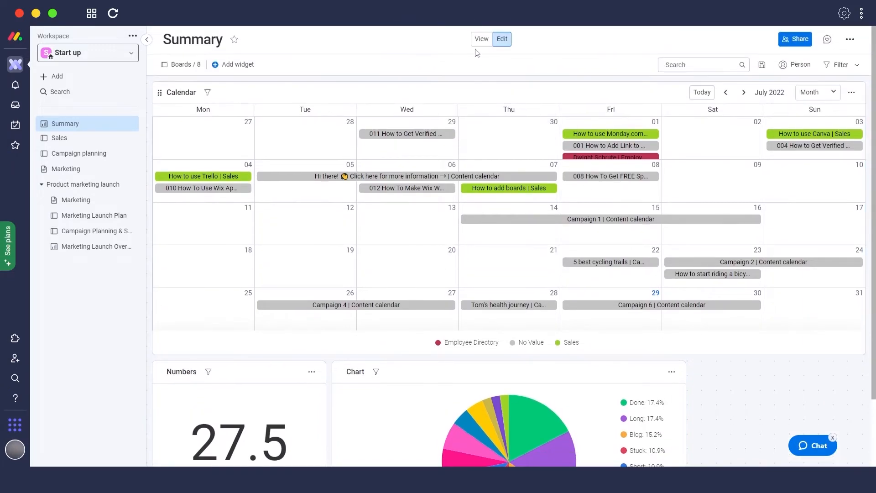
{"action": "scroll", "coordinate": [502, 244], "scroll_direction": "down", "scroll_amount": 3}
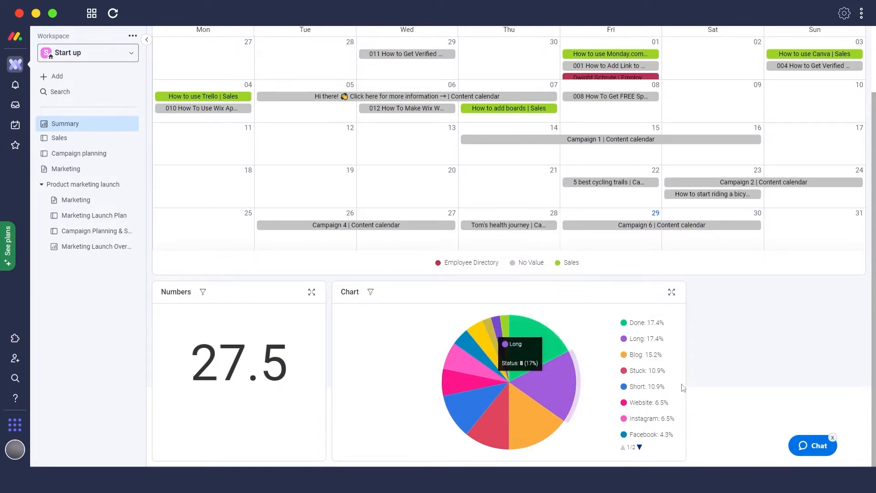
{"action": "scroll", "coordinate": [728, 389], "scroll_direction": "up", "scroll_amount": 3}
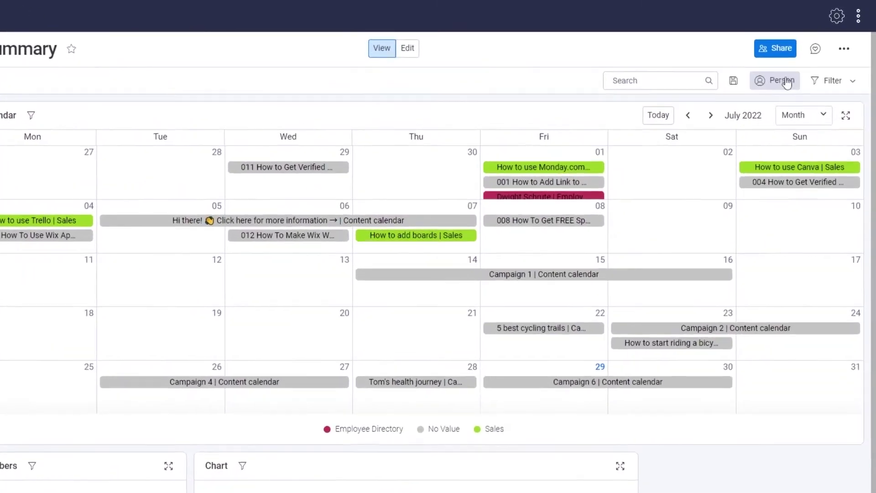
- Reach the Summary dashboard's Subscribers & Guests list via its sharing options
{"action": "left_click", "coordinate": [794, 38]}
{"action": "left_click", "coordinate": [760, 39]}
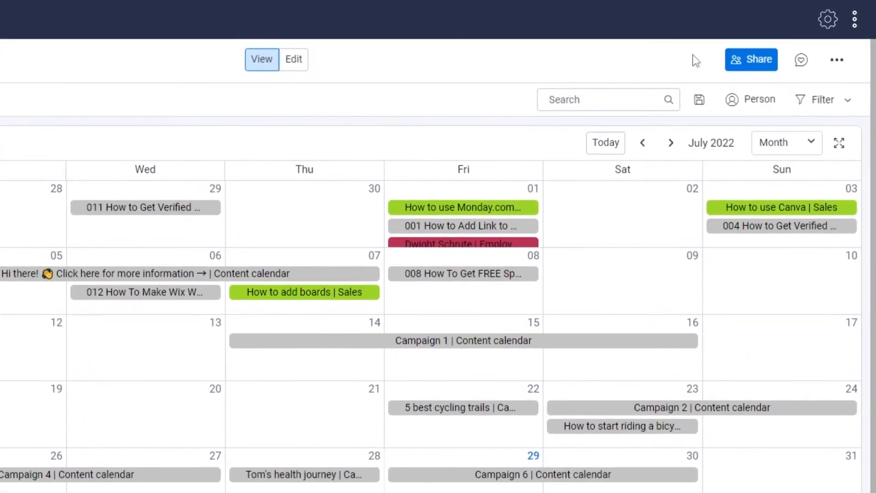
{"action": "left_click", "coordinate": [751, 100]}
{"action": "left_click", "coordinate": [751, 59]}
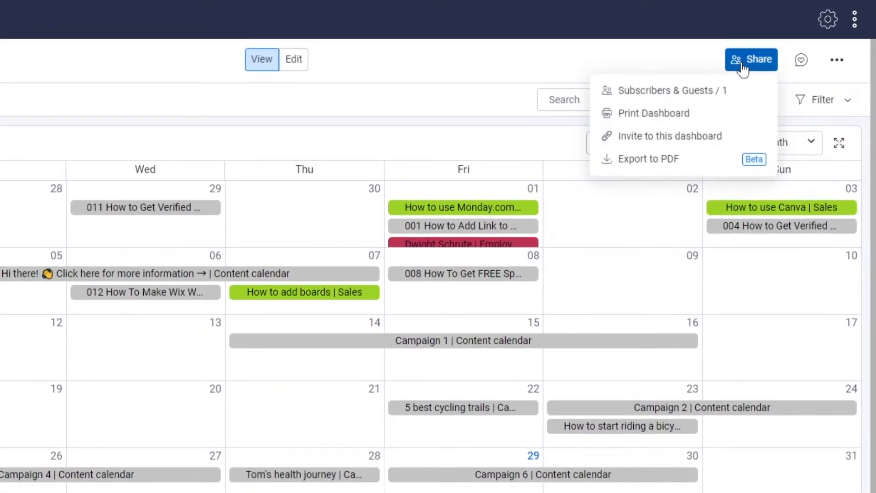
{"action": "left_click", "coordinate": [697, 92]}
- Invite two more teammates from the dropdown as subscribers
{"action": "left_click", "coordinate": [205, 243]}
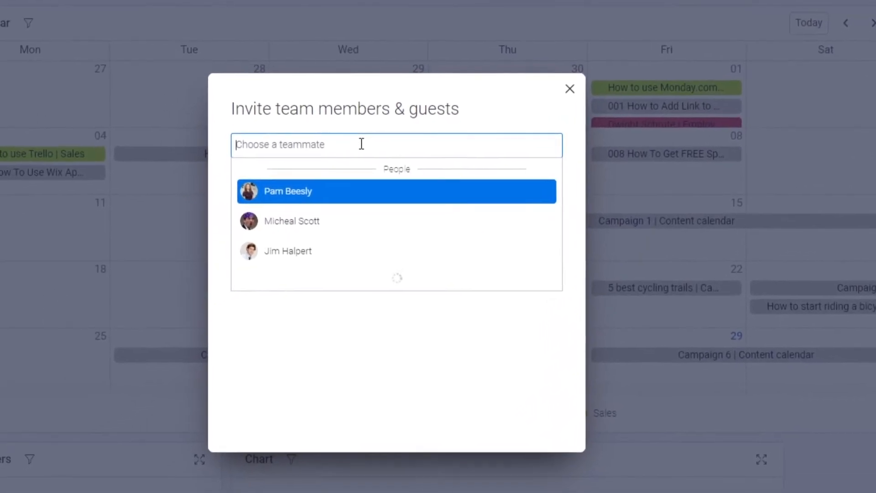
{"action": "left_click", "coordinate": [330, 220]}
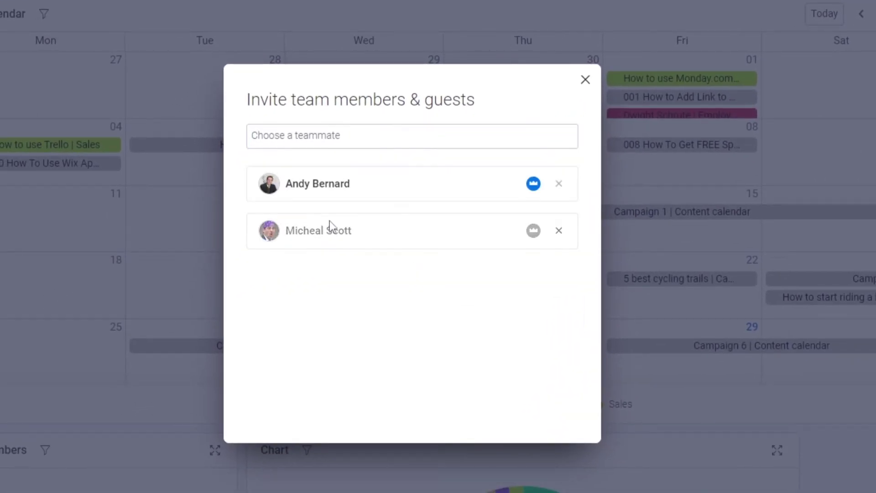
{"action": "left_click", "coordinate": [321, 144]}
{"action": "left_click", "coordinate": [303, 241]}
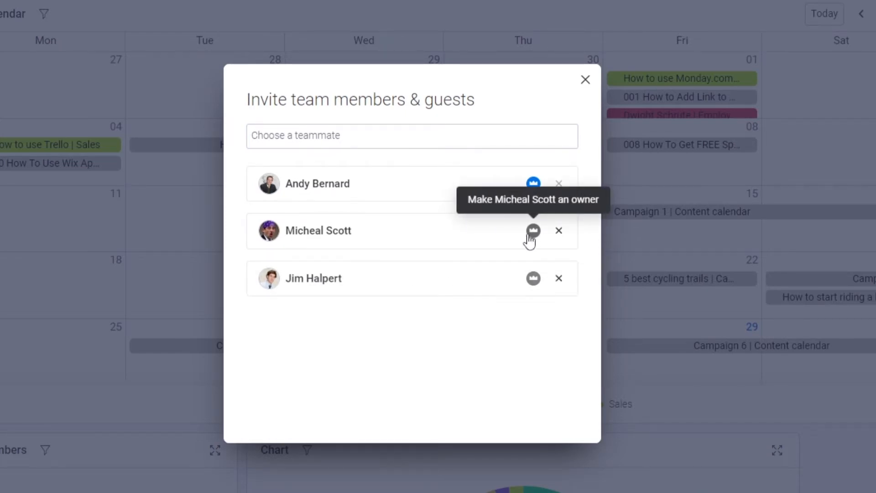
- Keep the new invitees as regular non-owner members and close the invite window
{"action": "left_click", "coordinate": [533, 279]}
{"action": "left_click", "coordinate": [534, 230]}
{"action": "left_click", "coordinate": [533, 278]}
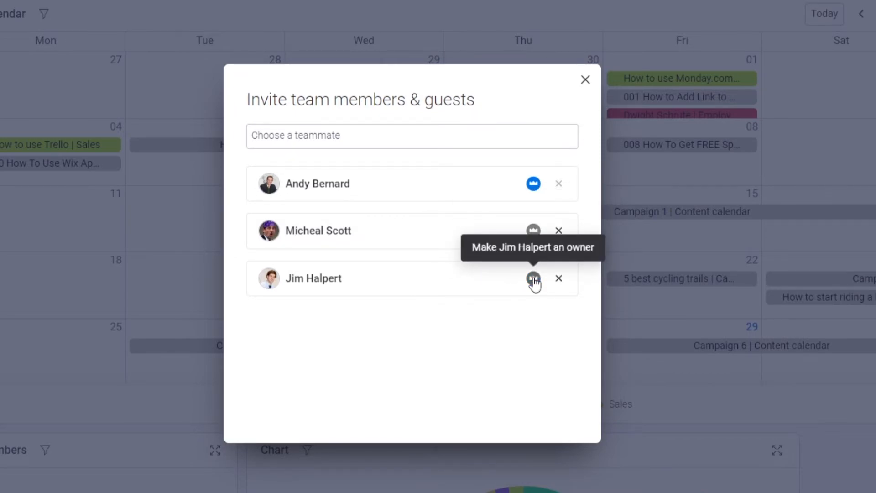
{"action": "left_click", "coordinate": [586, 82]}
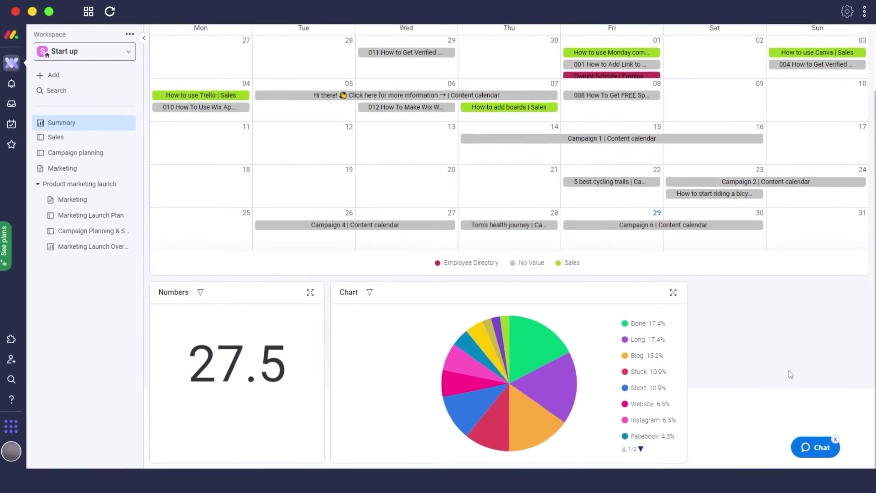
{"action": "scroll", "coordinate": [789, 371], "scroll_direction": "up", "scroll_amount": 3}
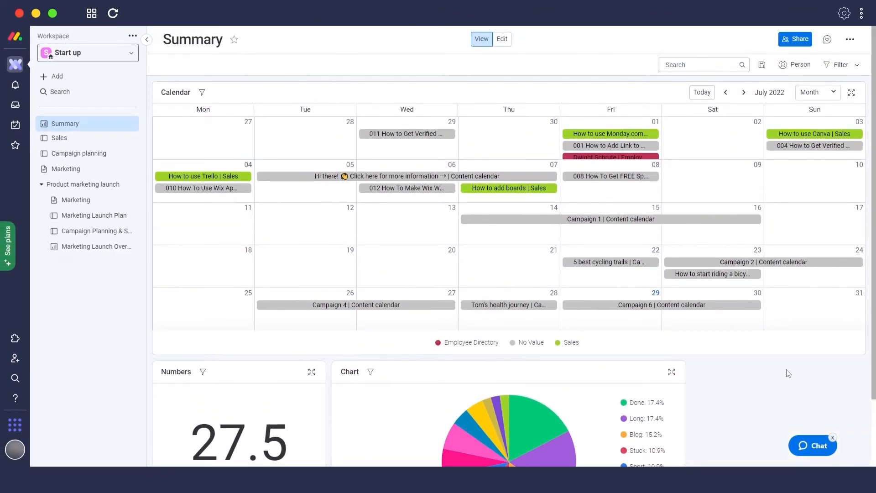